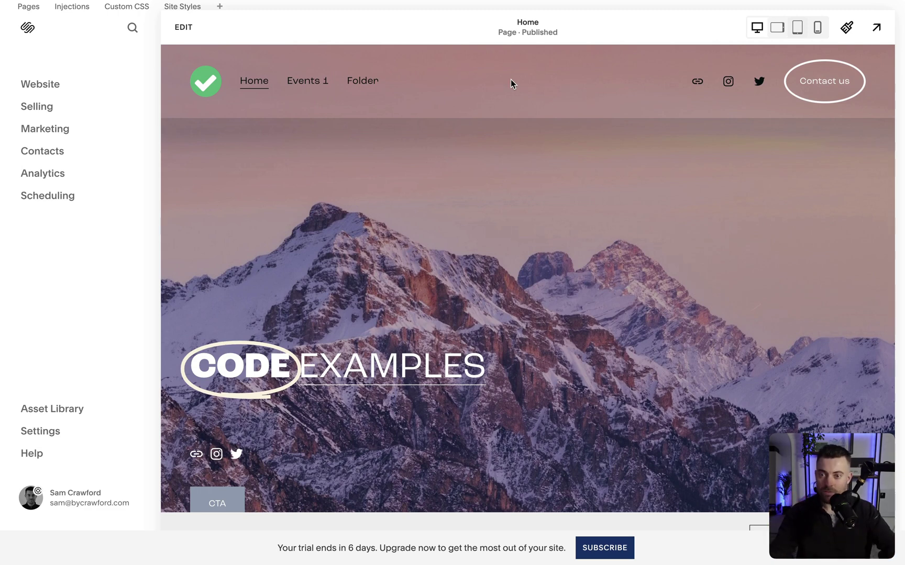
# Step: Open the Home page in the page editor from the Website dashboard
pyautogui.click(182, 29)
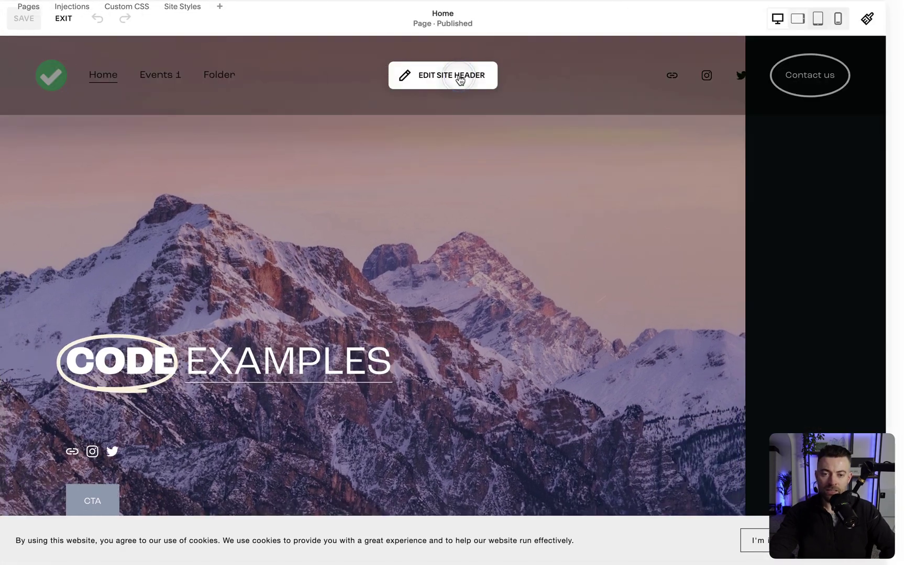
# Step: Give the site header a solid grey background with red navigation links
pyautogui.click(460, 80)
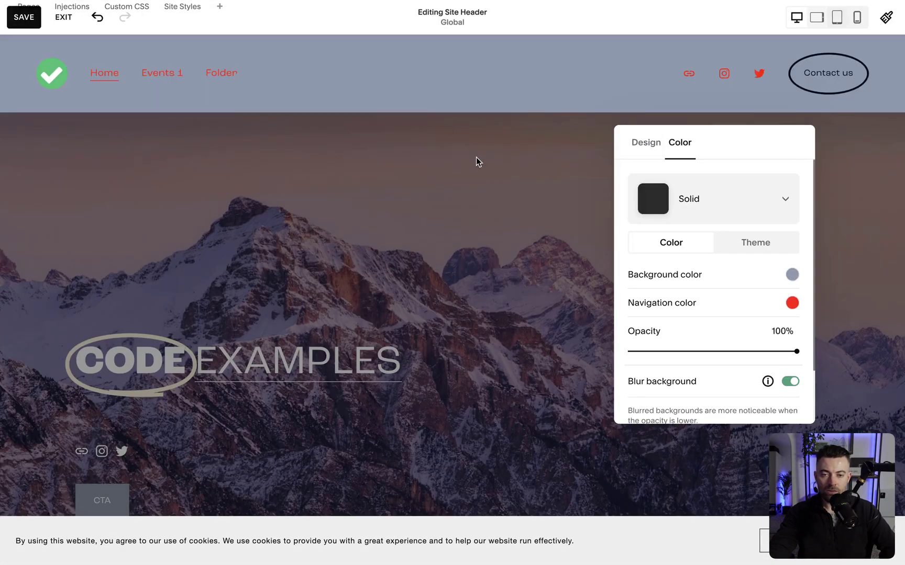
pyautogui.click(490, 175)
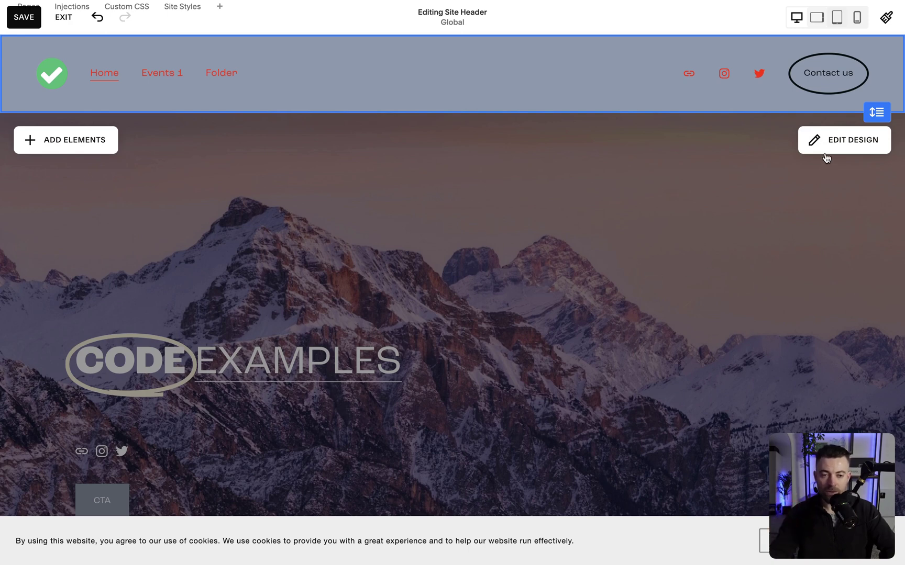
pyautogui.click(755, 175)
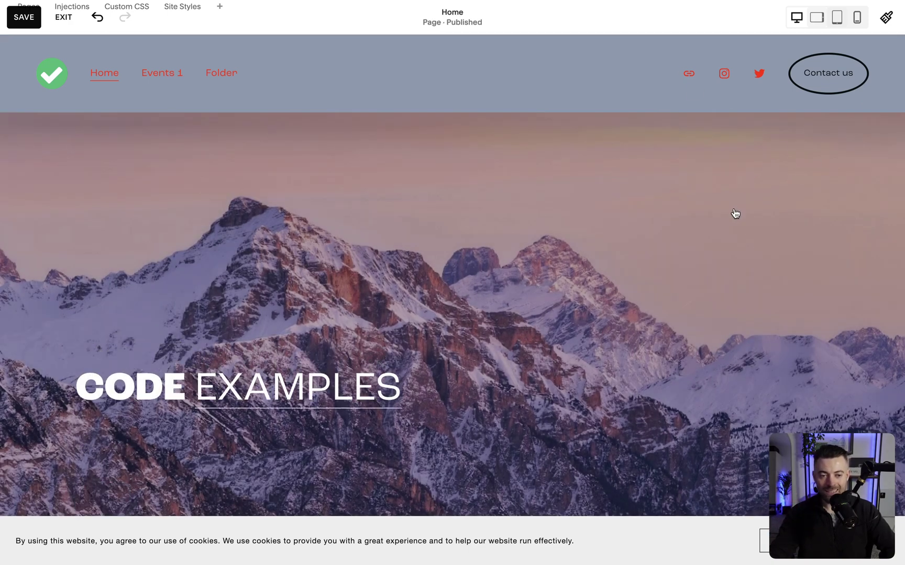
pyautogui.scroll(-1, 739, 223)
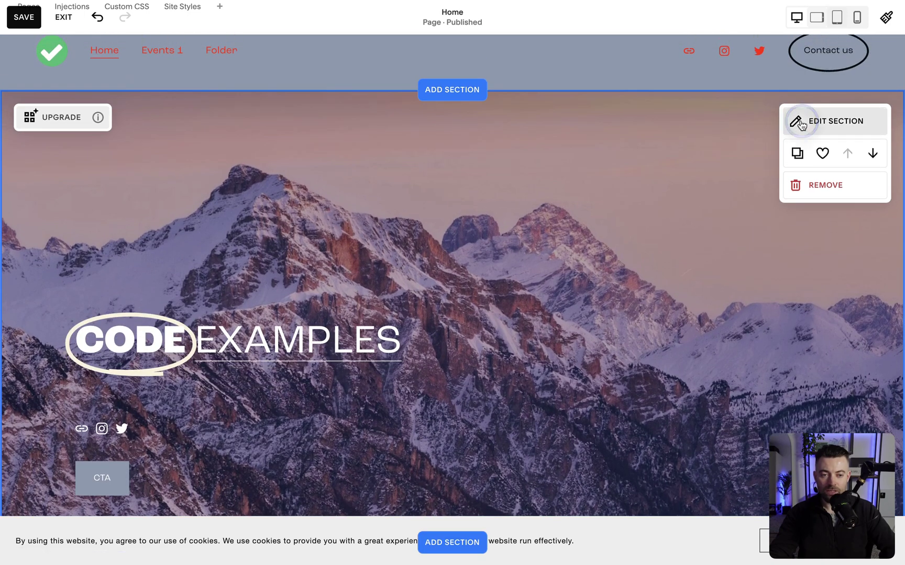
pyautogui.click(801, 125)
# Step: Upload Untitled design.mp4 as the hero's video background and leave the page editor
pyautogui.click(743, 155)
pyautogui.click(763, 243)
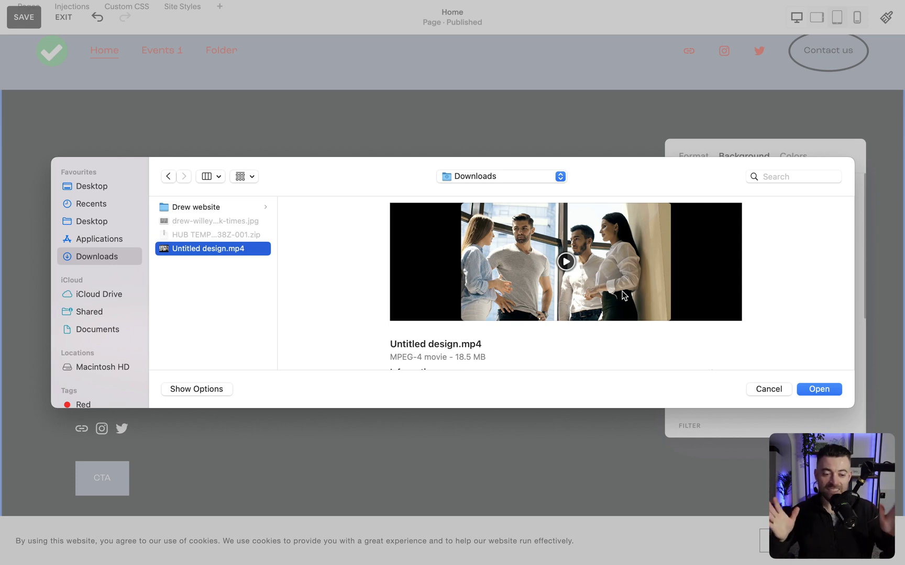
pyautogui.click(812, 386)
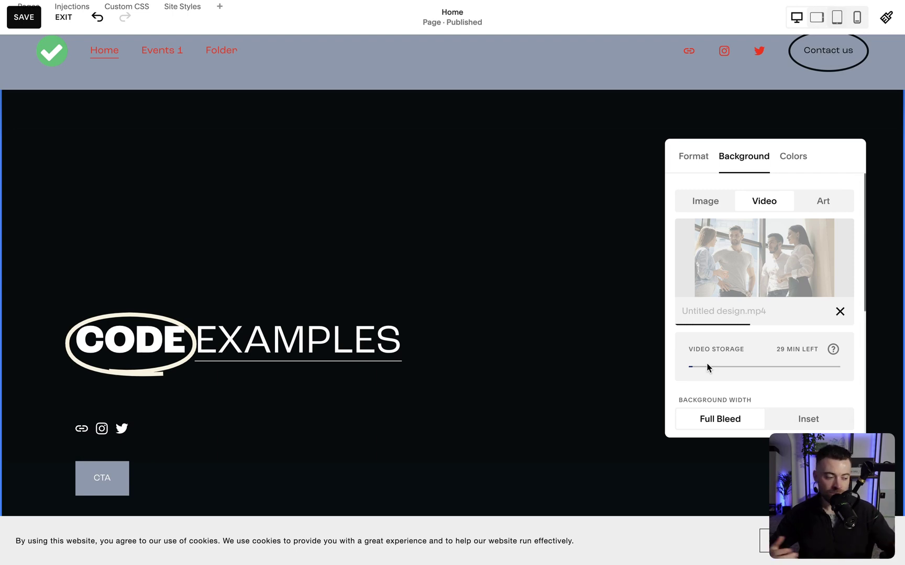
pyautogui.click(304, 182)
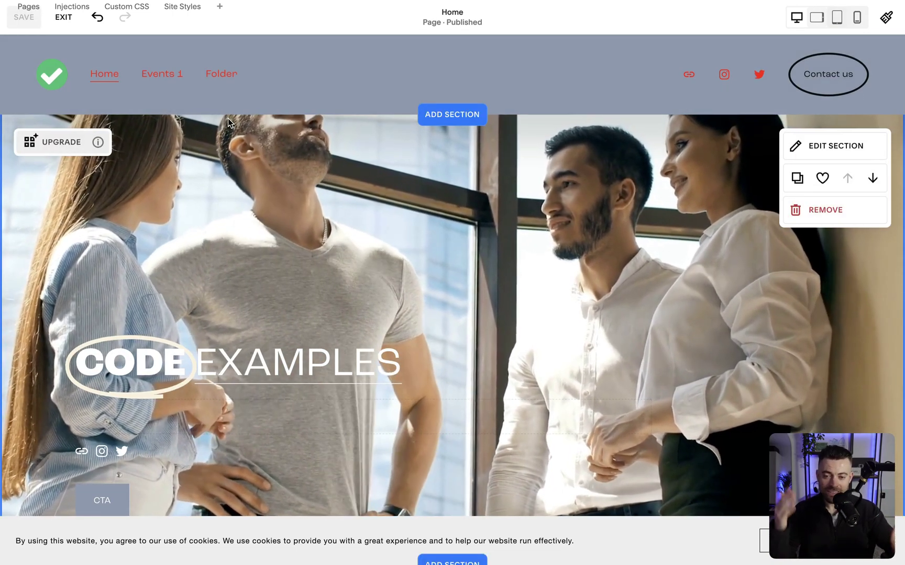
pyautogui.moveTo(104, 63)
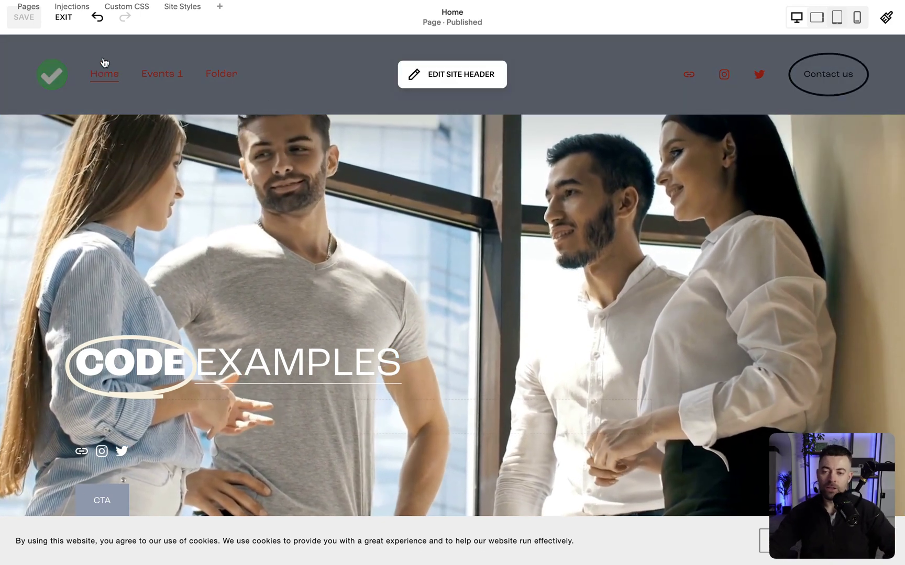
pyautogui.click(62, 19)
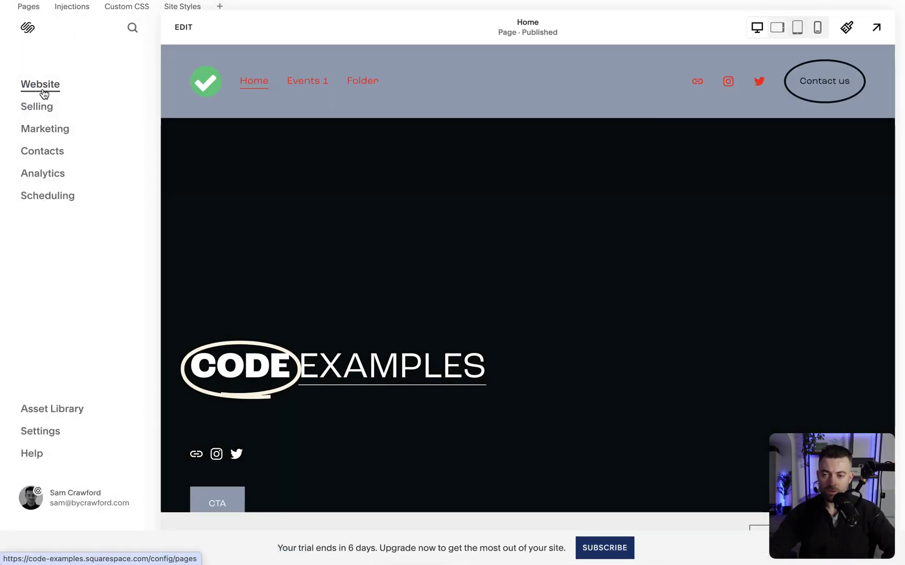
# Step: Add and save the Custom CSS rule section-id { margin-top: 30px; }
pyautogui.click(42, 90)
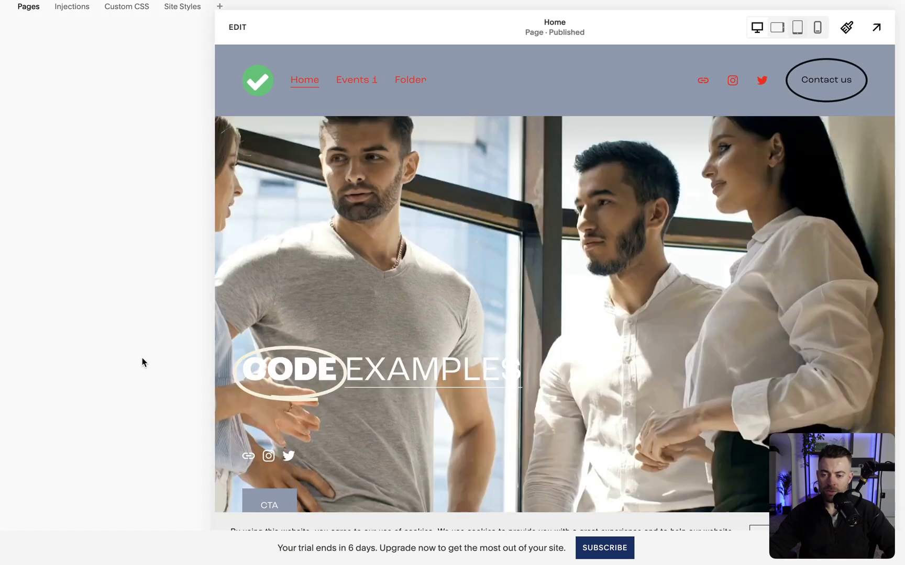
pyautogui.scroll(-5, 117, 403)
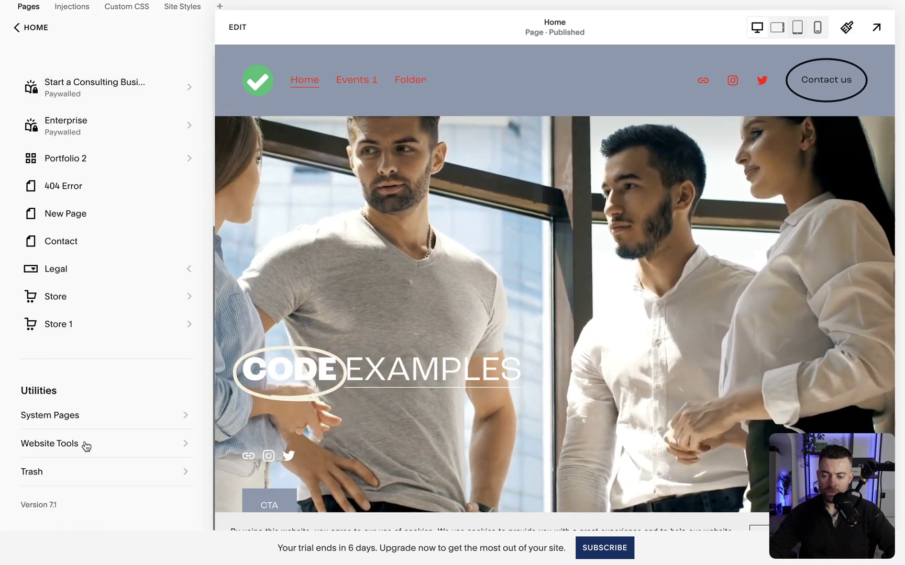
pyautogui.click(80, 446)
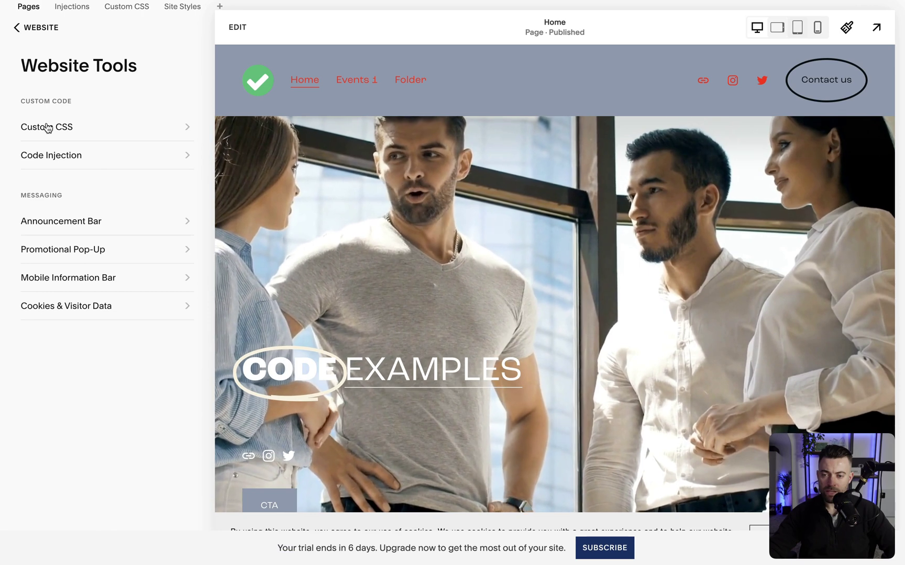
pyautogui.click(45, 127)
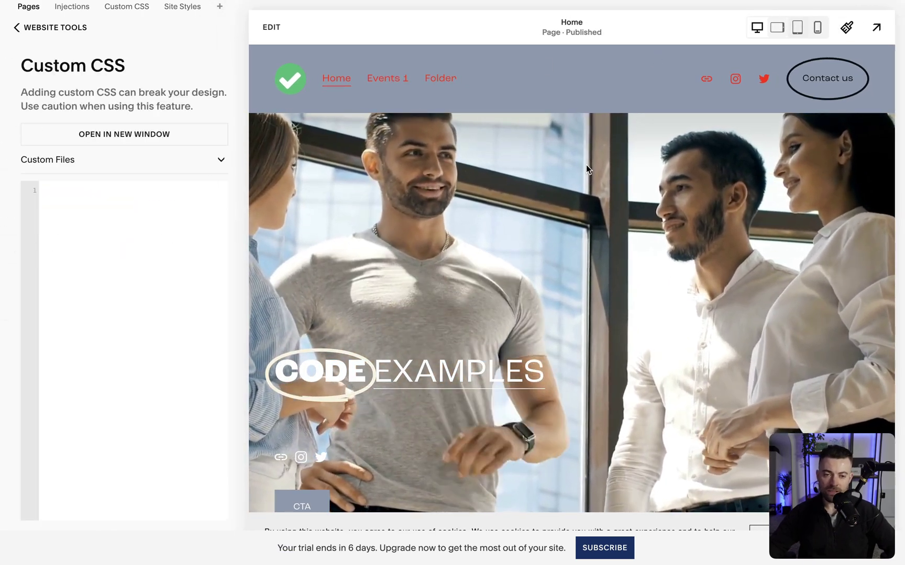
pyautogui.click(131, 226)
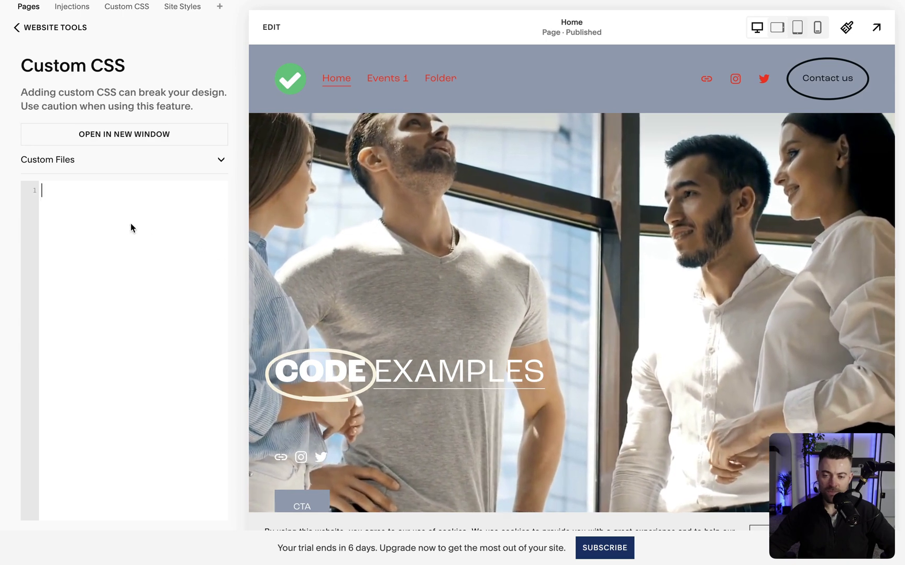
pyautogui.write('section')
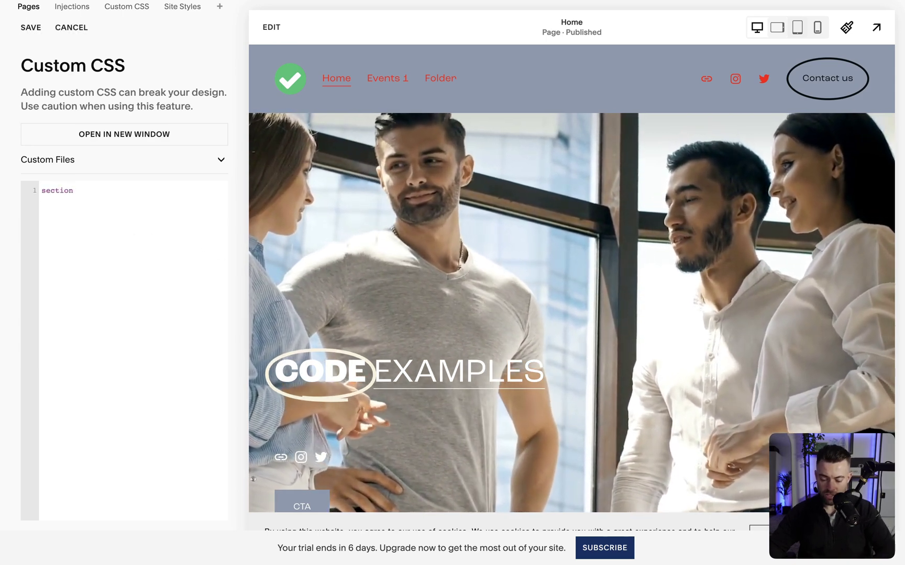
pyautogui.write('-id {')
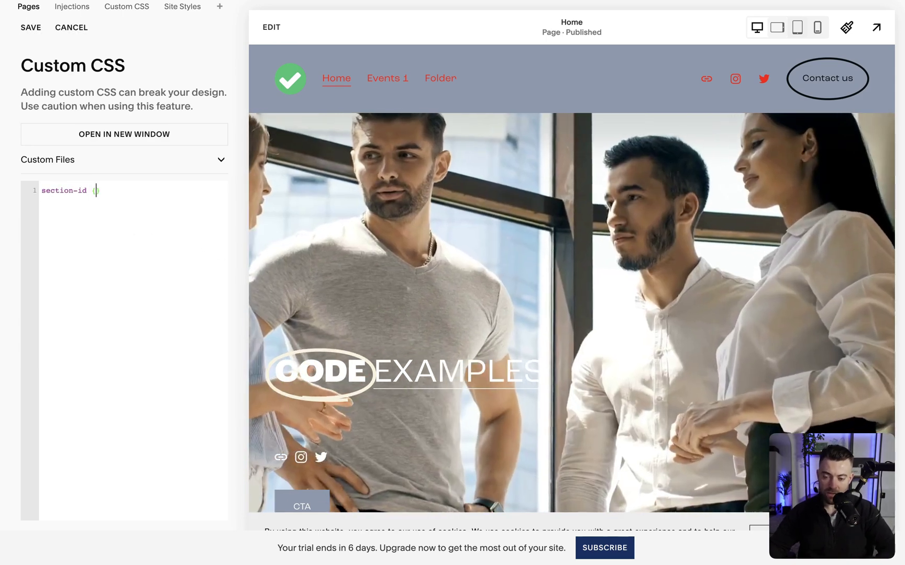
pyautogui.press('Return')
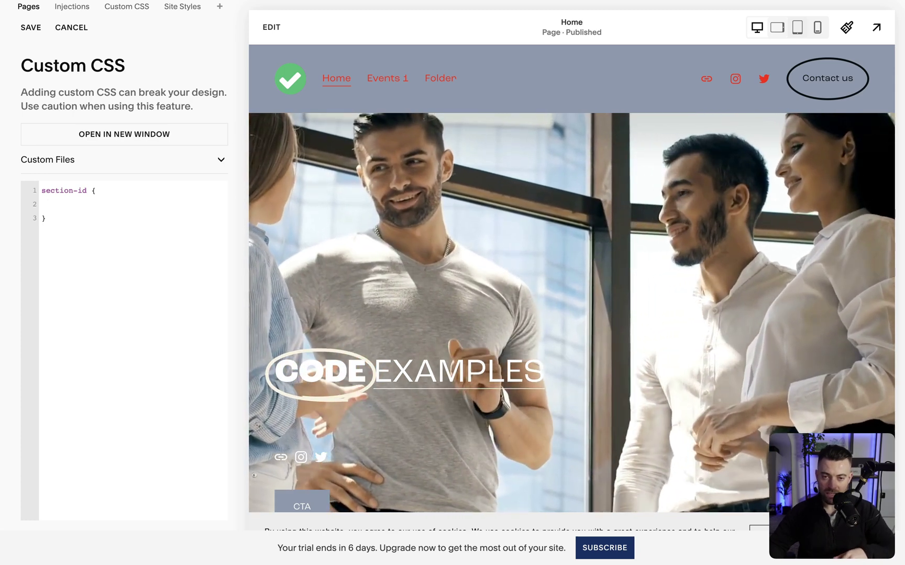
pyautogui.write('margin')
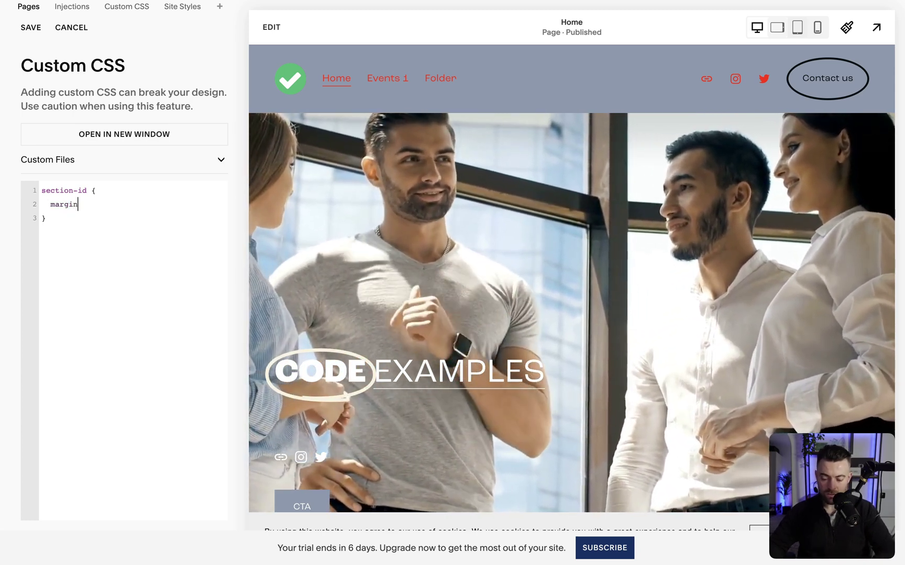
pyautogui.write('-top:')
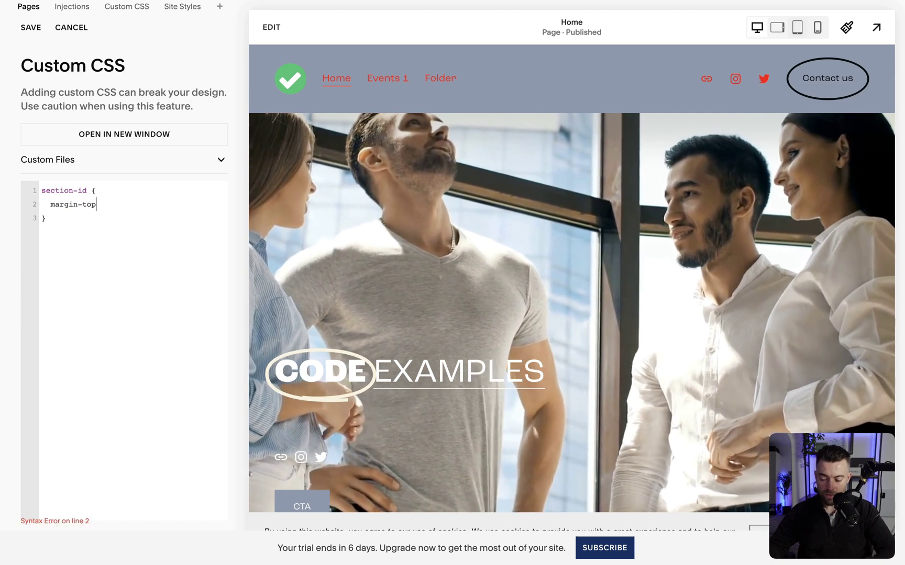
pyautogui.write(' 30px;')
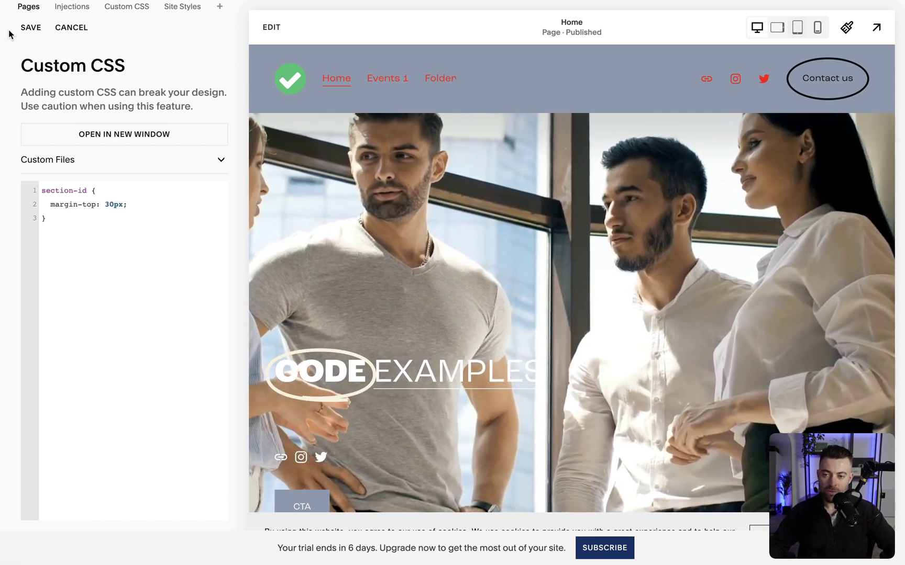
pyautogui.click(29, 28)
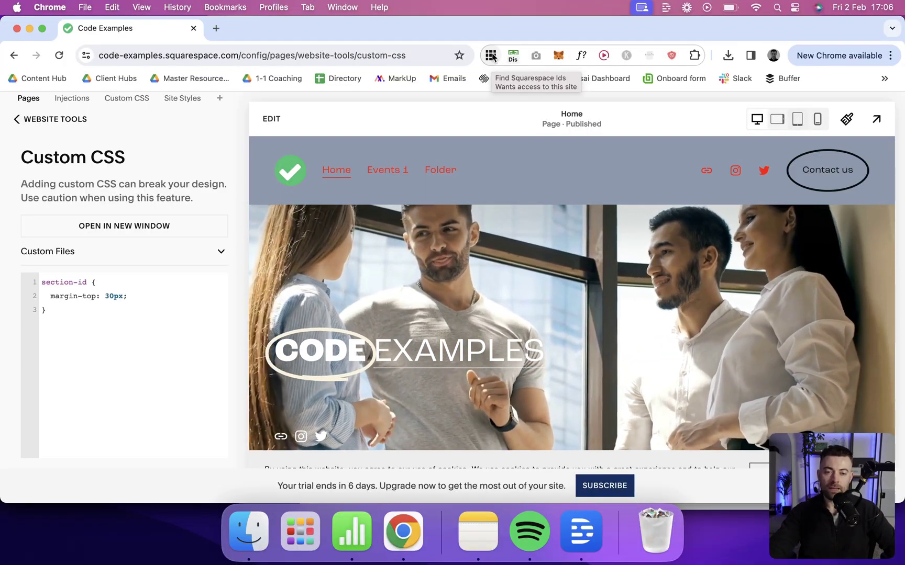
# Step: Replace the section-id placeholder with the hero's copied data-section-id selector
pyautogui.click(491, 55)
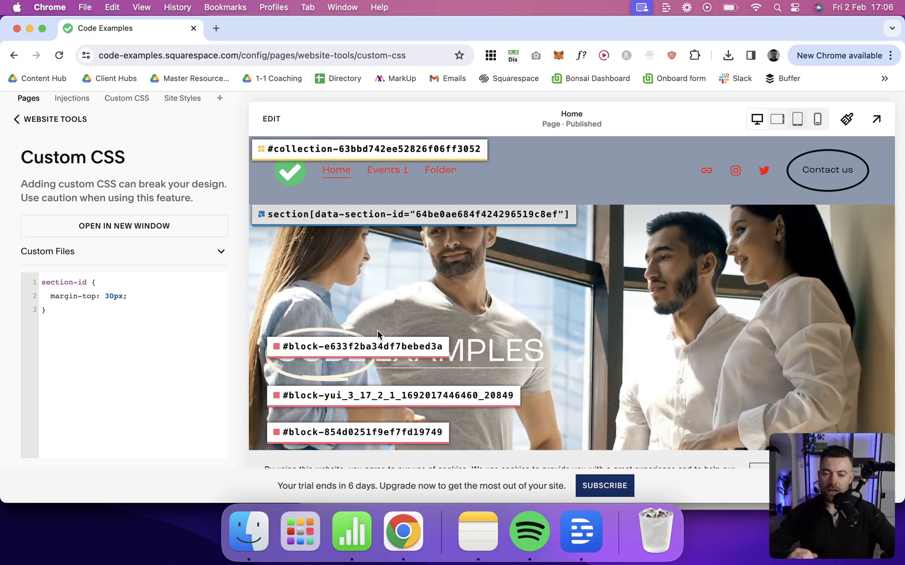
pyautogui.scroll(-2, 377, 331)
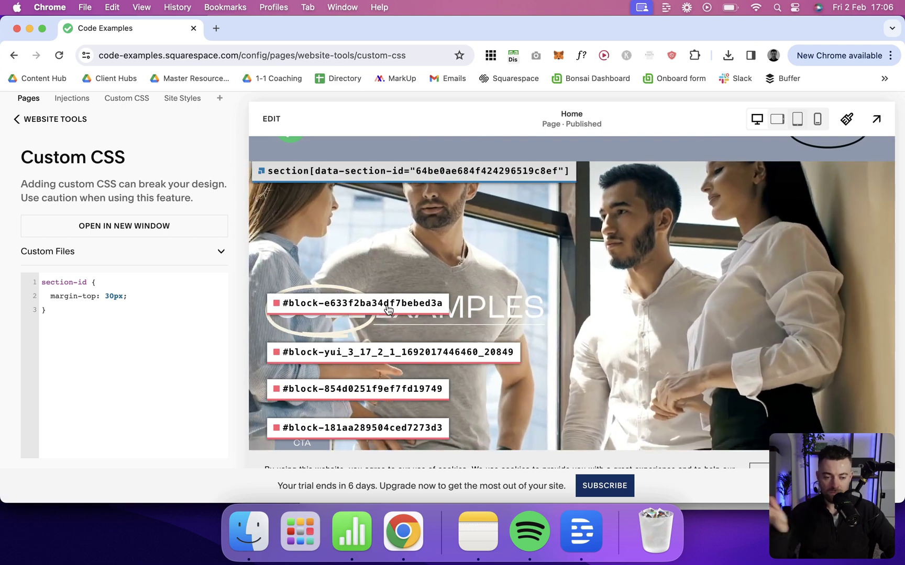
pyautogui.click(364, 177)
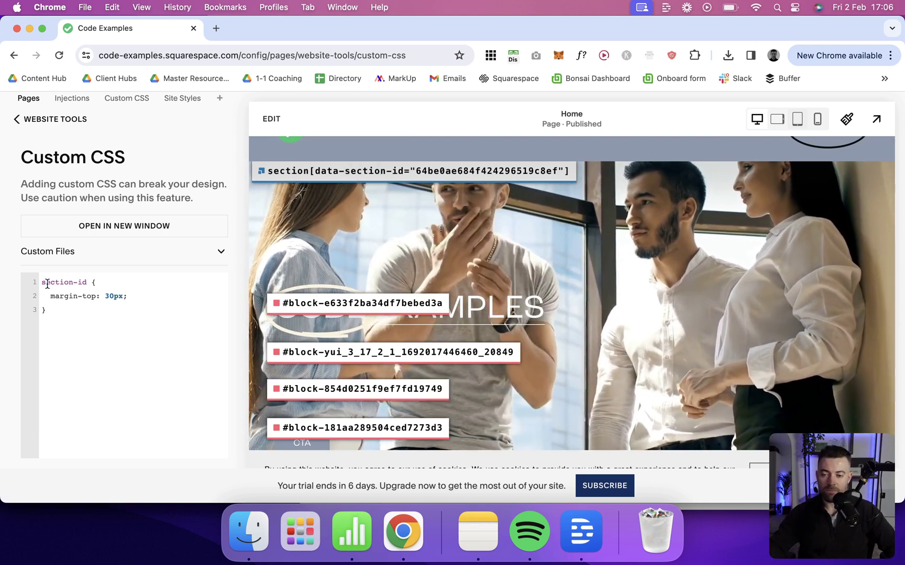
pyautogui.moveTo(41, 283); pyautogui.dragTo(88, 282)
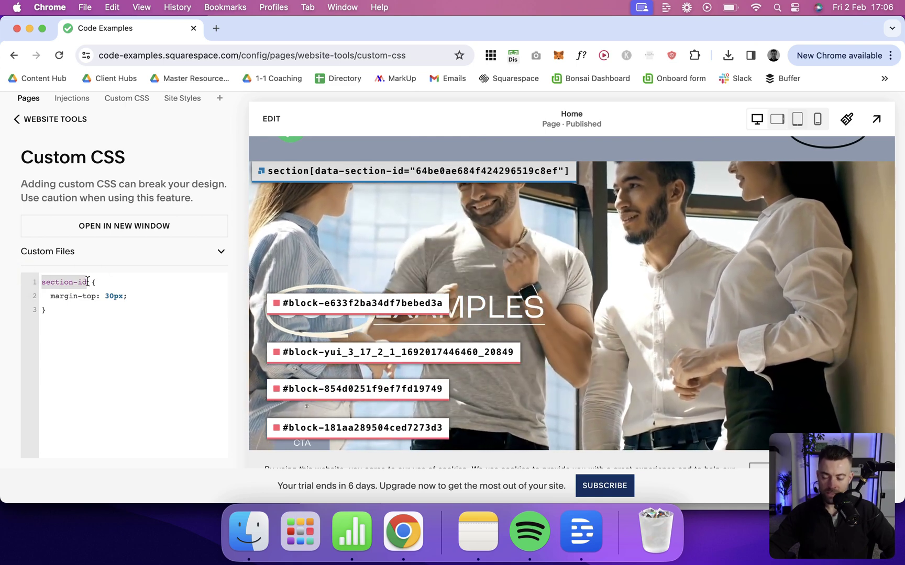
pyautogui.write('section[data-section-id="64be0ae684f424296519c8ef"]')
pyautogui.scroll(3, 648, 238)
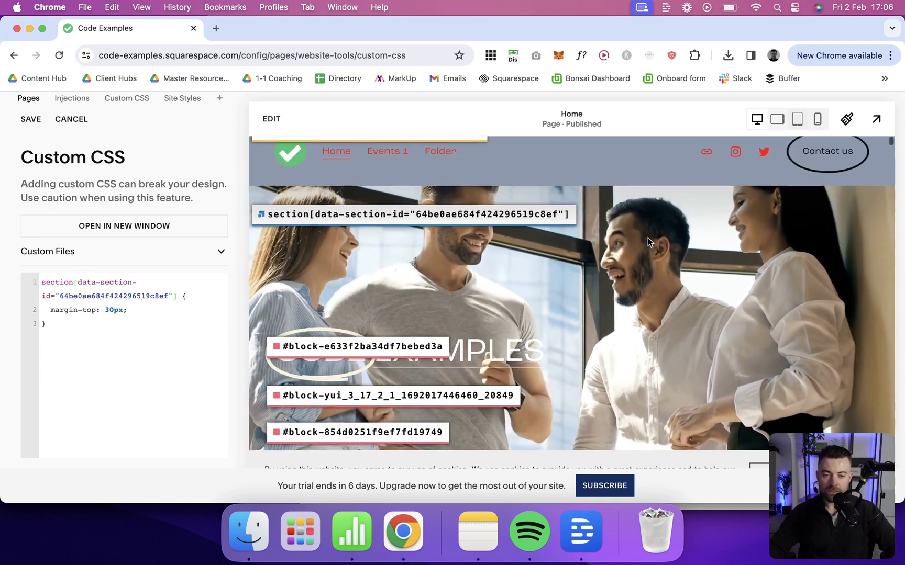
pyautogui.click(493, 56)
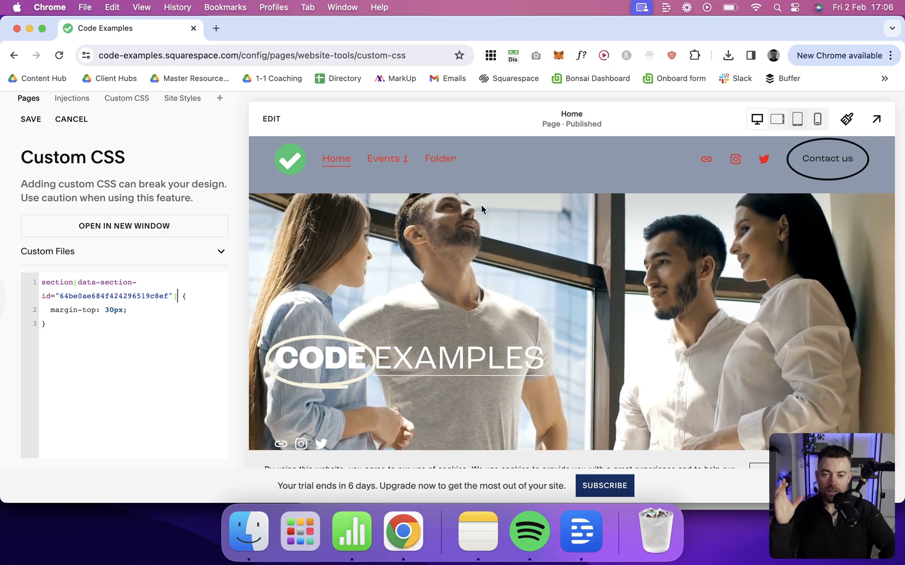
# Step: Change the hero rule's margin-top value to 150px
pyautogui.press('Down')
pyautogui.press('Left')
pyautogui.press('BackSpace')
pyautogui.press('BackSpace')
pyautogui.press('BackSpace')
pyautogui.write('150')
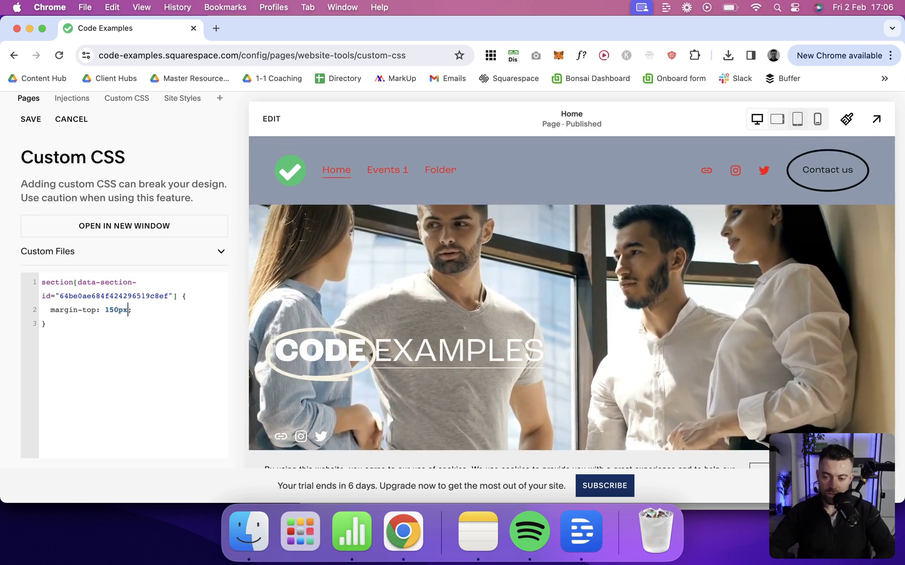
# Step: Check the hero in full-width preview, lowering the margin to 120px, then 100px
pyautogui.click(877, 118)
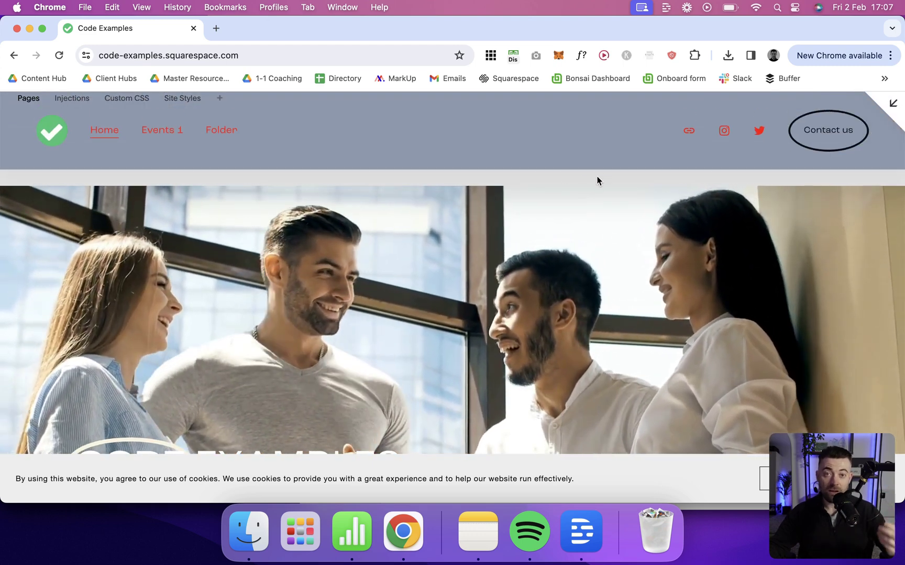
pyautogui.click(893, 103)
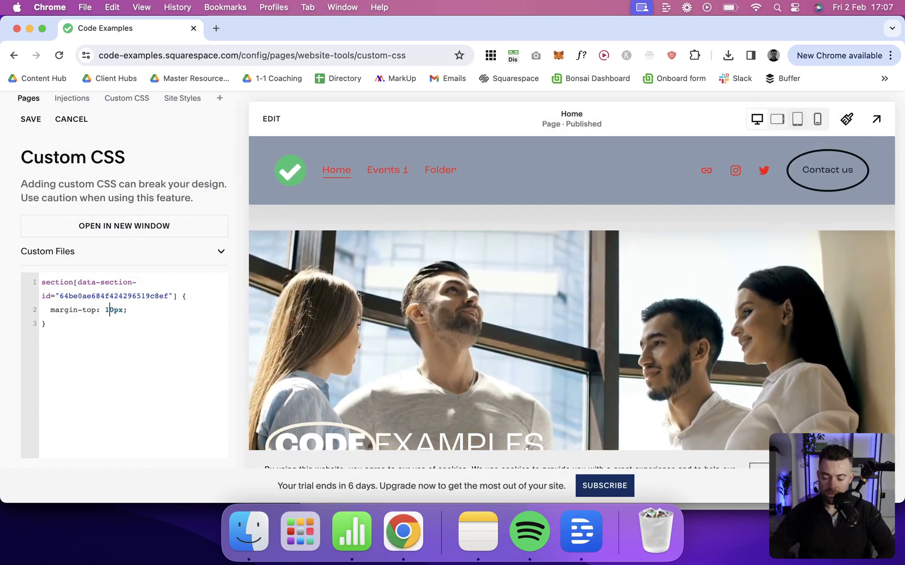
pyautogui.click(875, 118)
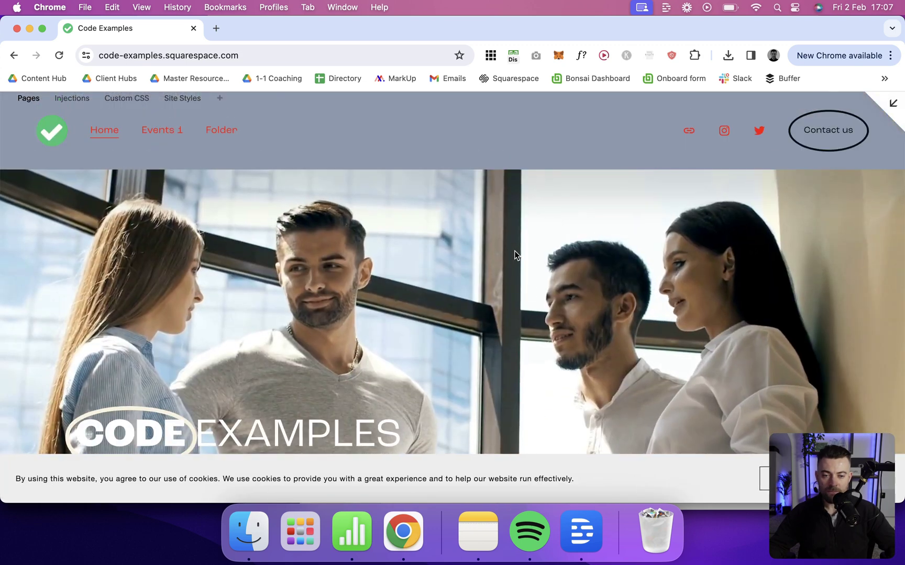
pyautogui.scroll(-5, 537, 281)
pyautogui.scroll(3, 537, 280)
pyautogui.scroll(2, 537, 280)
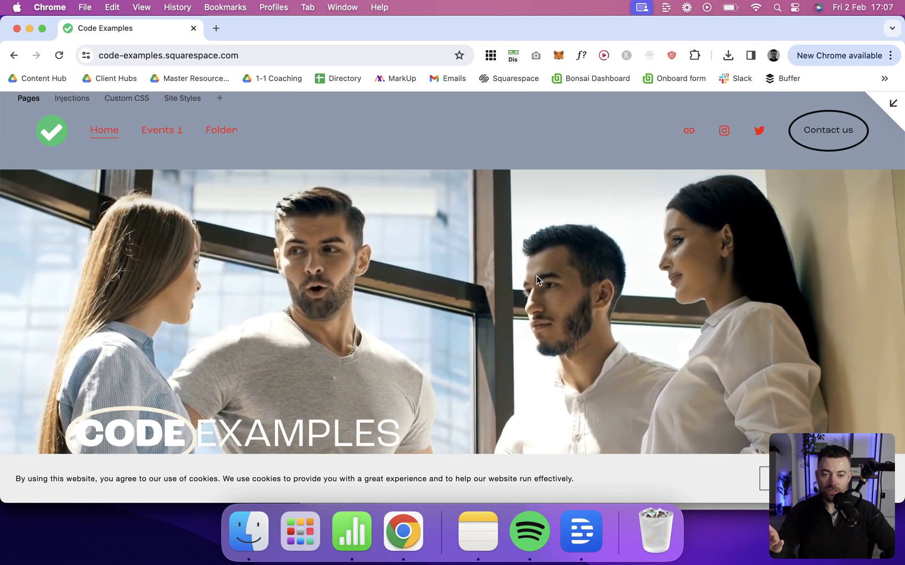
pyautogui.click(893, 110)
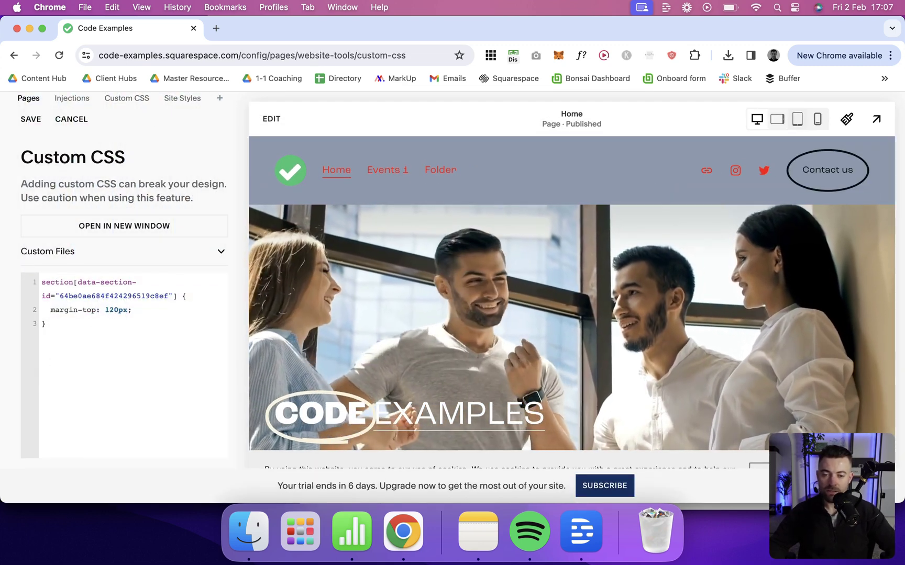
pyautogui.click(114, 309)
pyautogui.write('0')
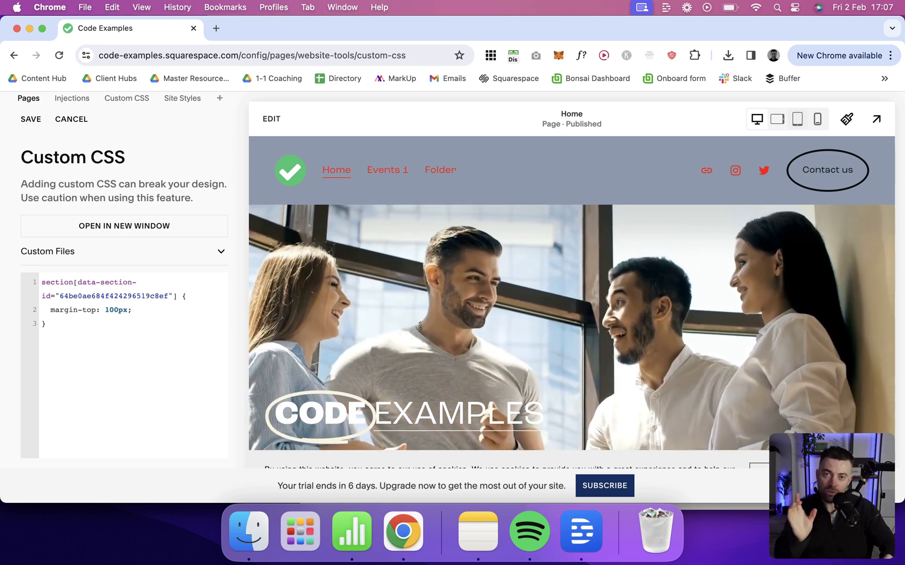
# Step: Check the mobile layout and set the hero's top margin to 70px, then 80px
pyautogui.click(818, 122)
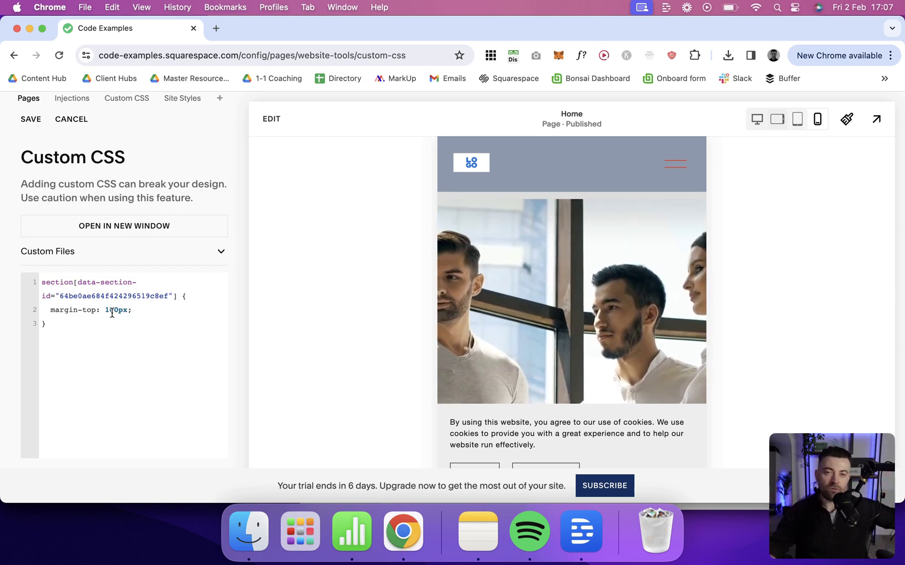
pyautogui.press('BackSpace')
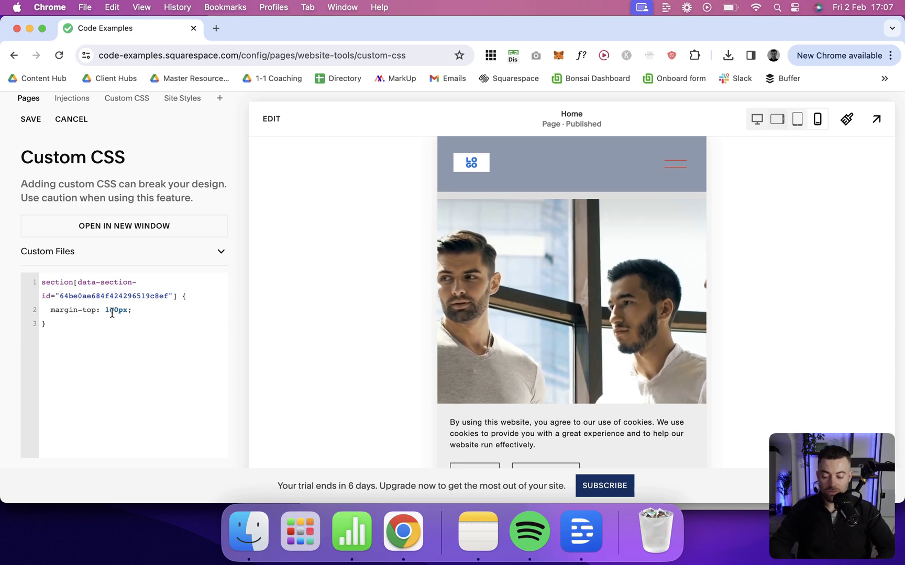
pyautogui.press('BackSpace')
pyautogui.write('7')
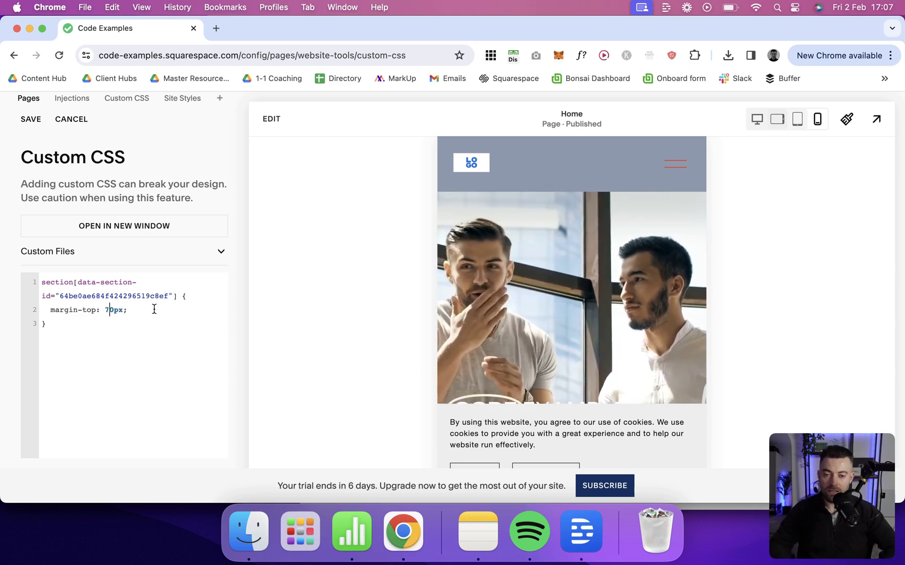
pyautogui.press('BackSpace')
pyautogui.write('8')
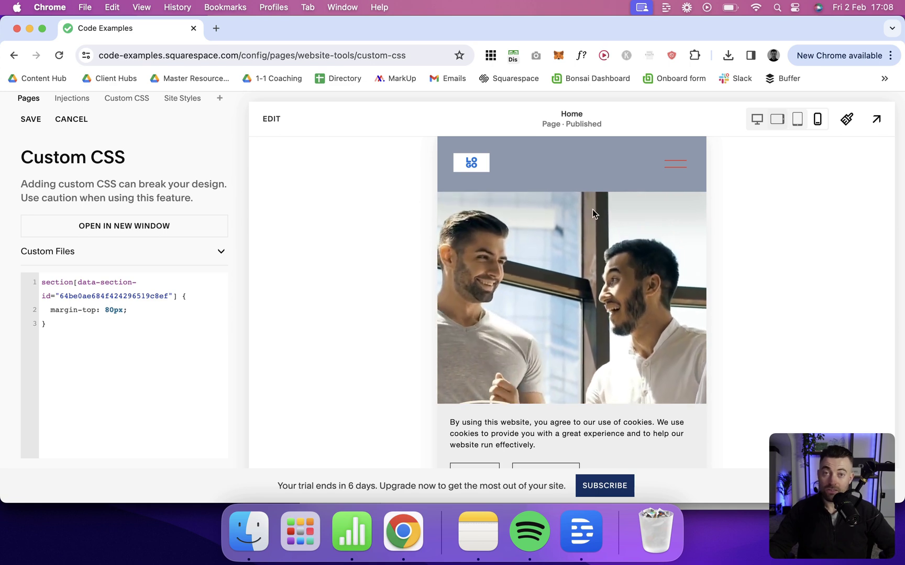
pyautogui.click(753, 122)
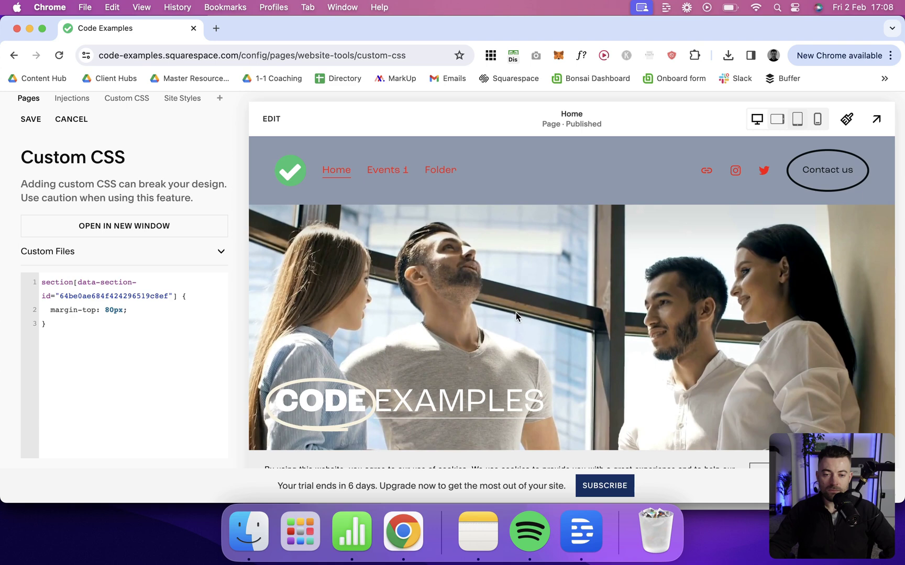